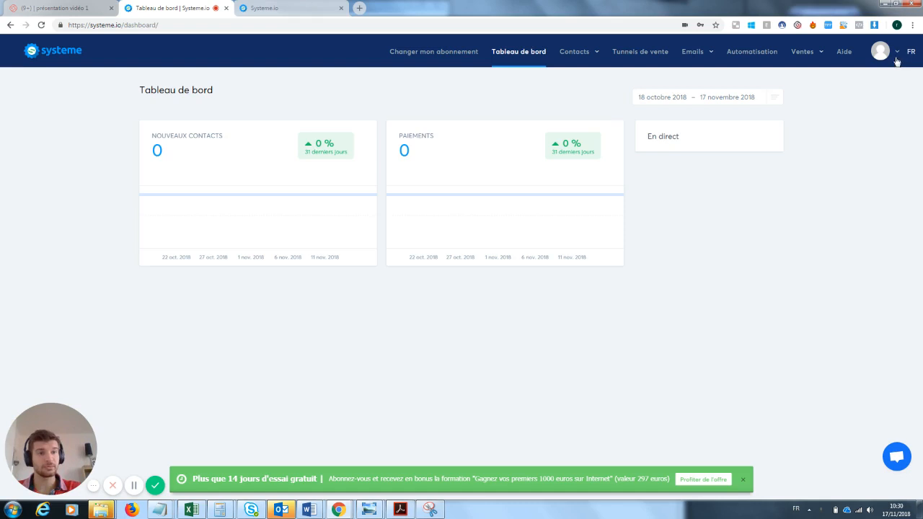
Open the profile settings page of the account.
{"action": "left_click", "coordinate": [896, 56]}
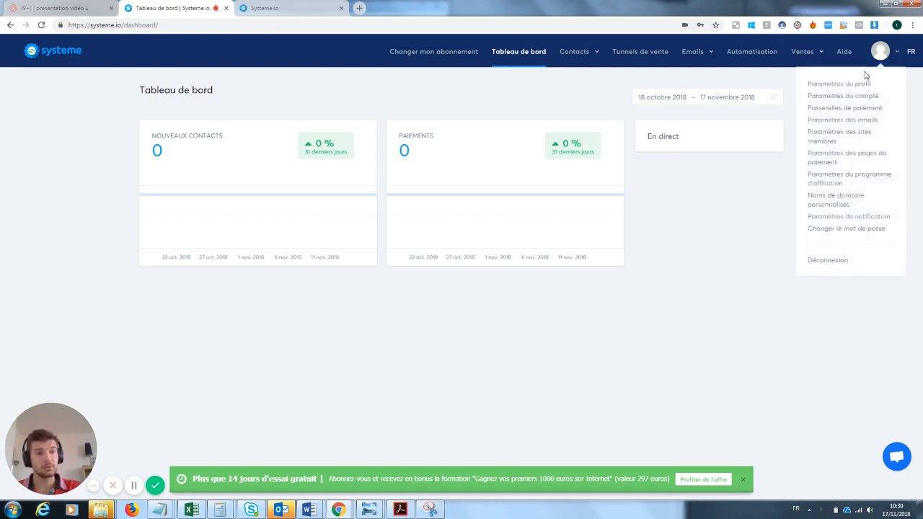
{"action": "left_click", "coordinate": [756, 202]}
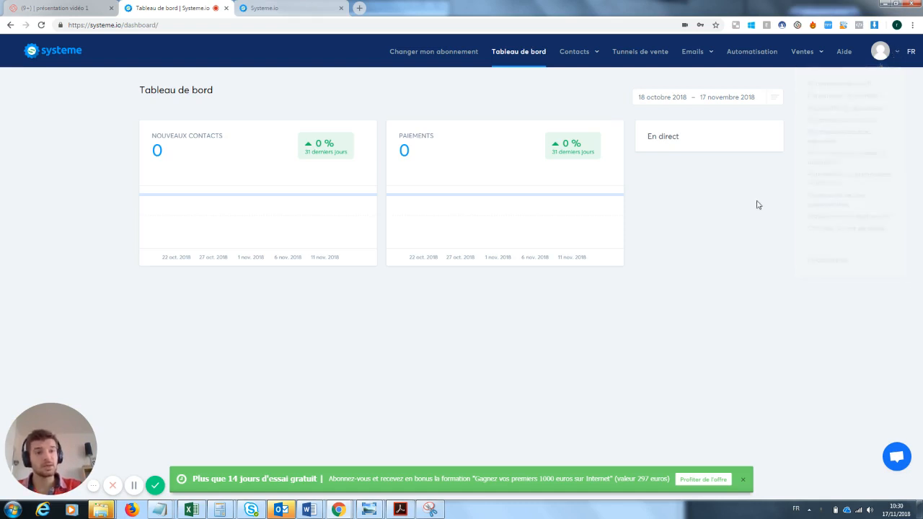
{"action": "left_click", "coordinate": [897, 59]}
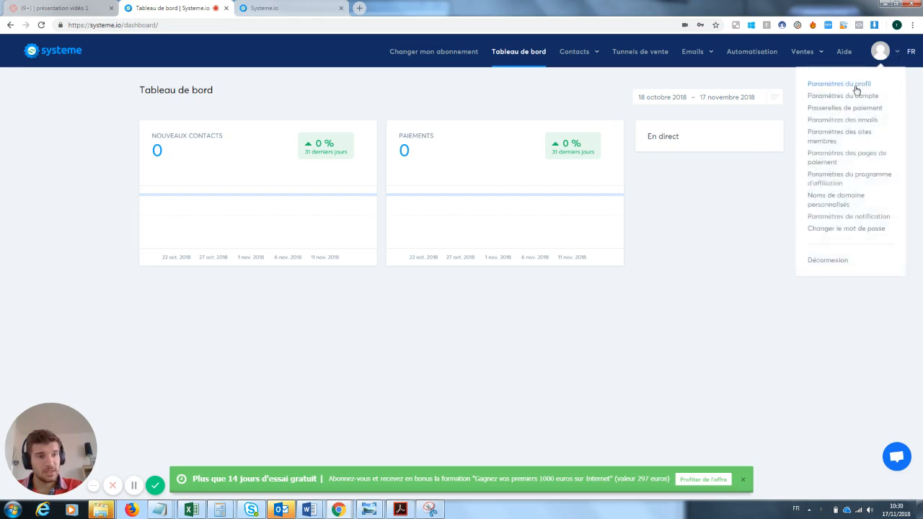
{"action": "left_click", "coordinate": [856, 88]}
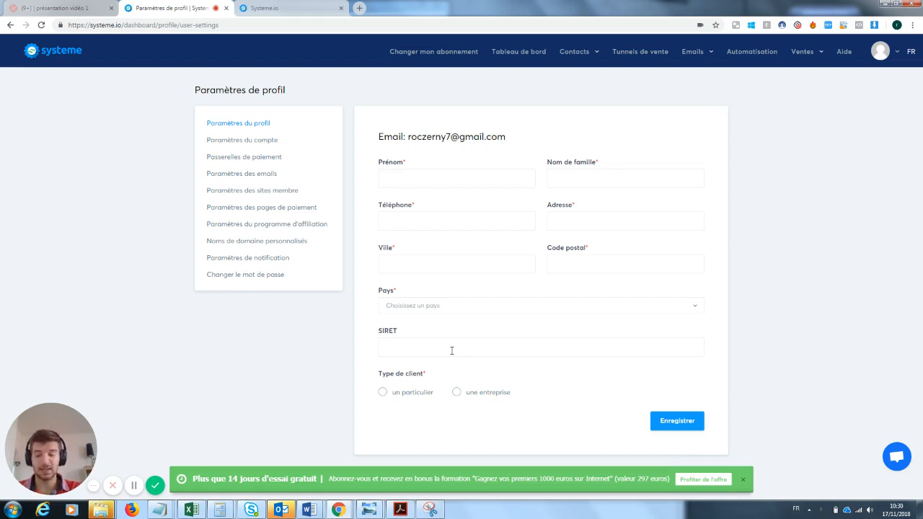
In the account settings, replace the subdomain with Postersfilm.
{"action": "left_click", "coordinate": [255, 142]}
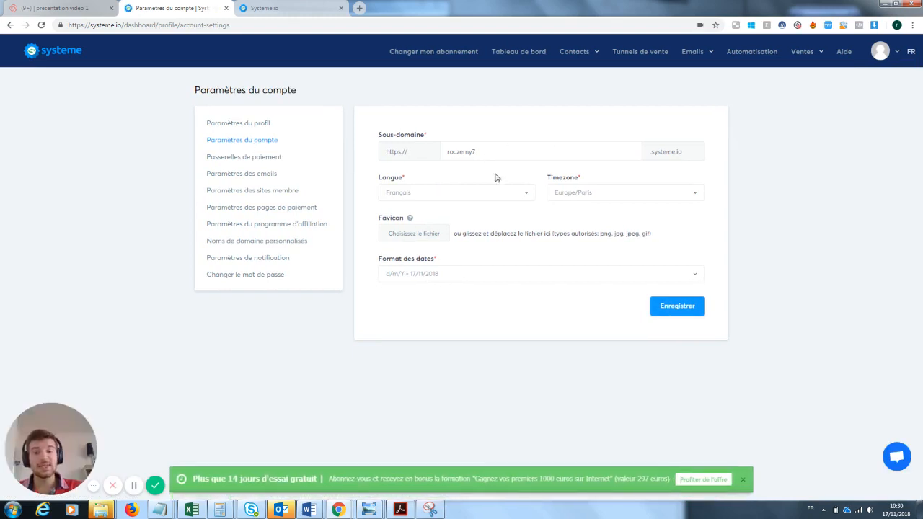
{"action": "double_click", "coordinate": [459, 151]}
{"action": "key", "text": "BackSpace"}
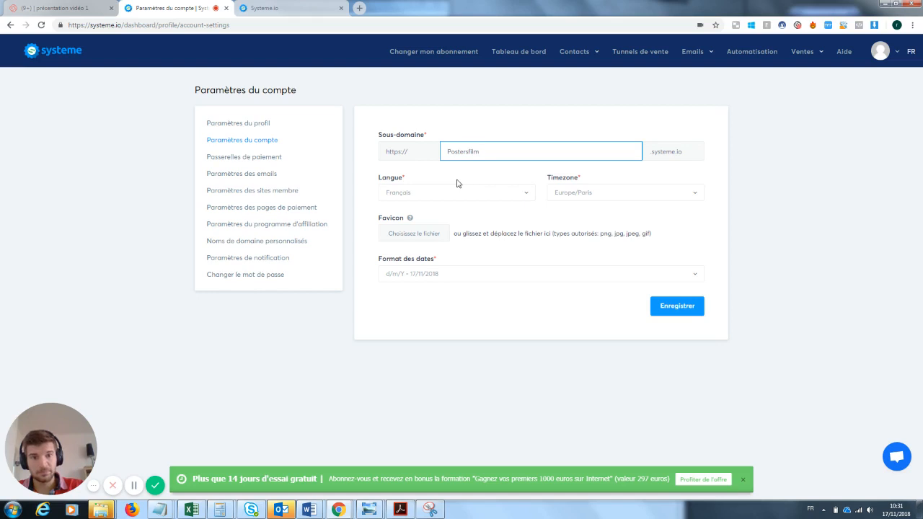
{"action": "left_click", "coordinate": [524, 303]}
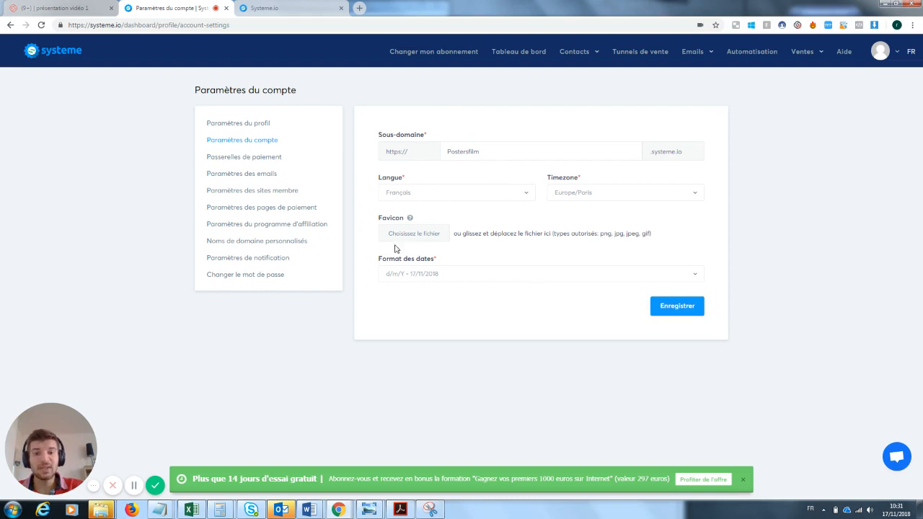
Search the web for "jpg to favicon" in the other browser tab and open the Favicon & App Icon Generator site.
{"action": "left_click_drag", "start_coordinate": [412, 217], "coordinate": [382, 220]}
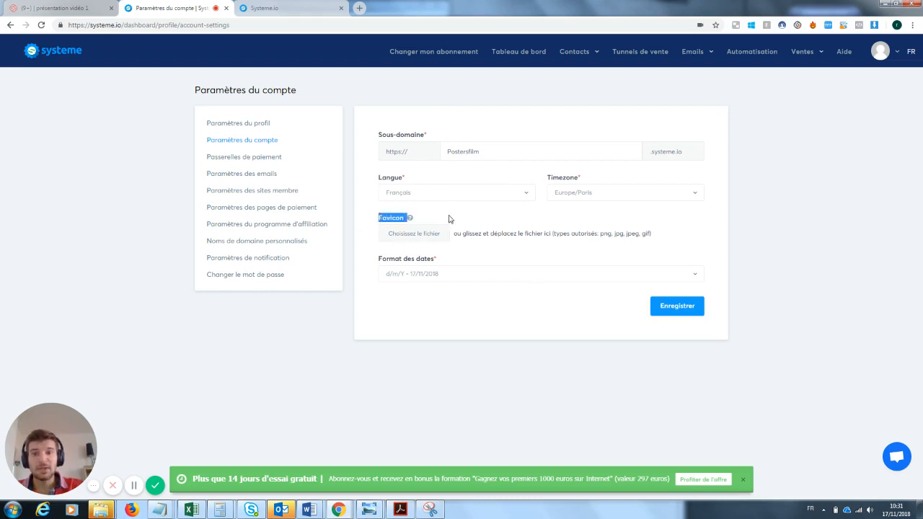
{"action": "left_click", "coordinate": [258, 132]}
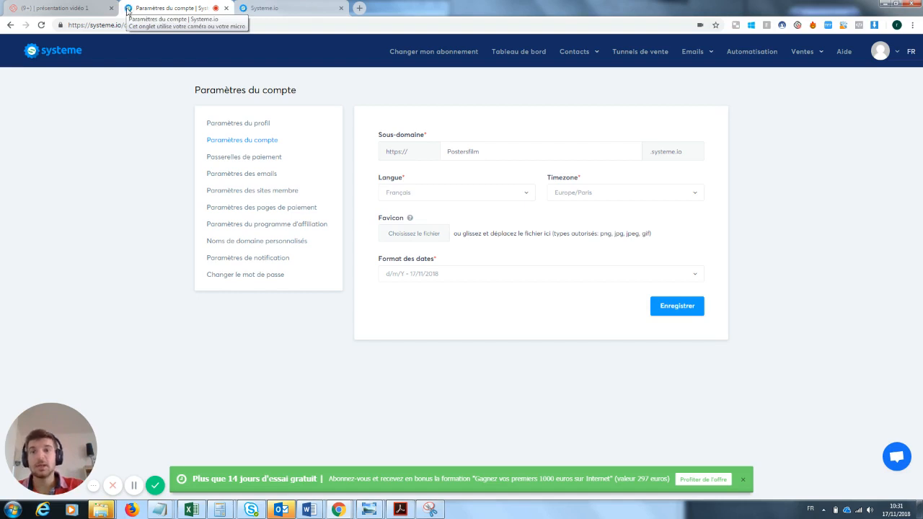
{"action": "left_click", "coordinate": [254, 8]}
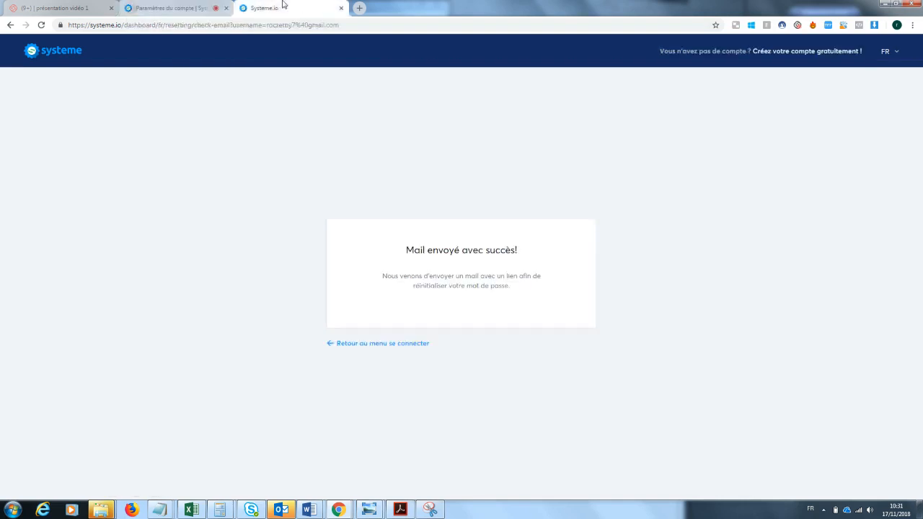
{"action": "left_click", "coordinate": [251, 26]}
{"action": "type", "text": "j"}
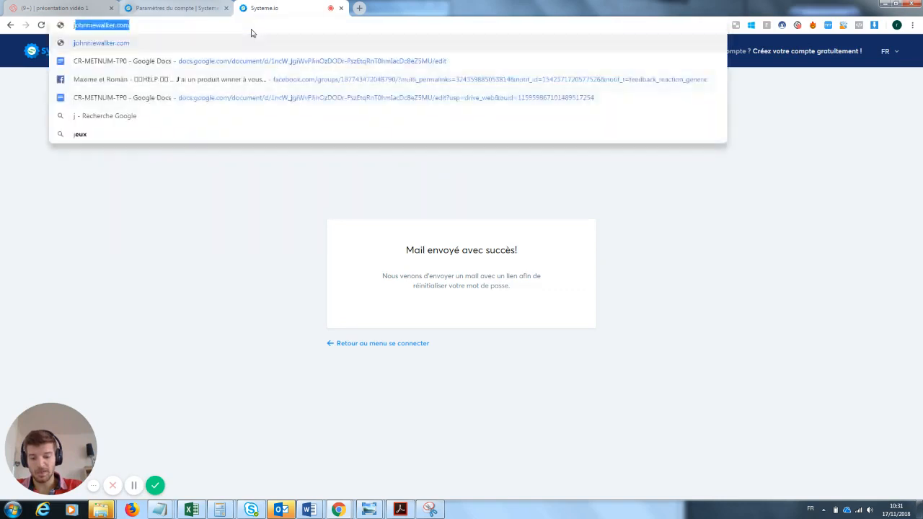
{"action": "type", "text": "pg to favicon"}
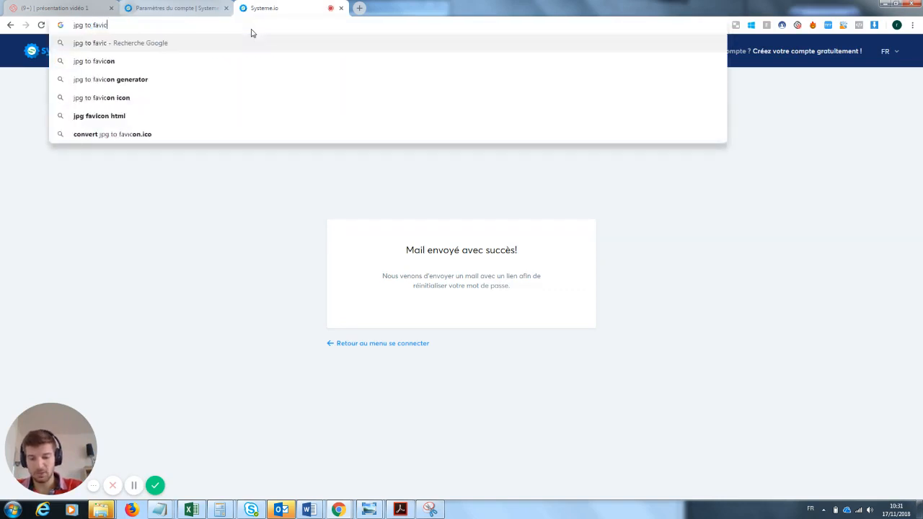
{"action": "key", "text": "Return"}
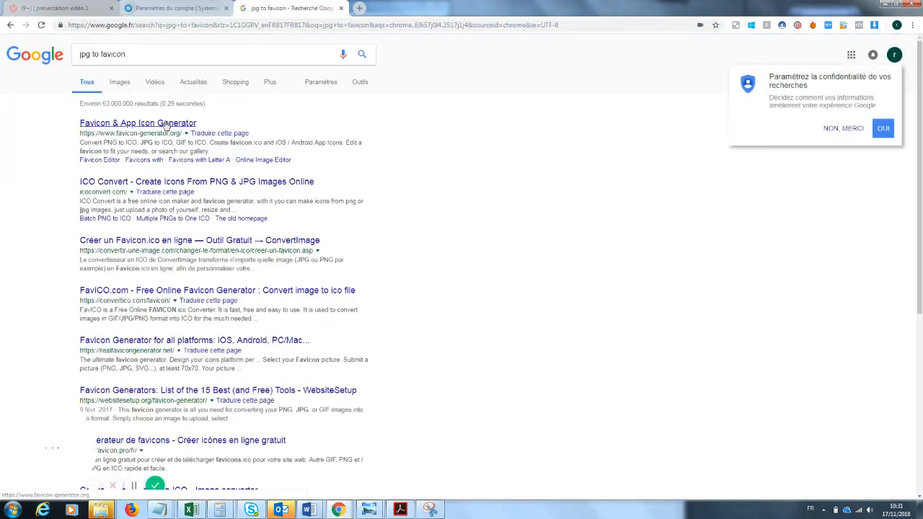
{"action": "left_click", "coordinate": [124, 127]}
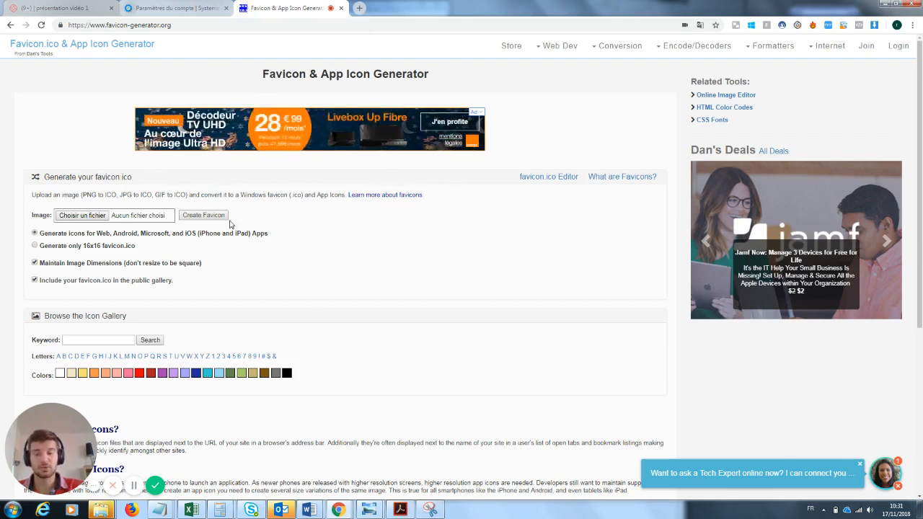
Return to the systeme.io settings, view the Stripe account connection page from the payment gateways, and go back.
{"action": "key", "text": "ctrl+shift+Tab"}
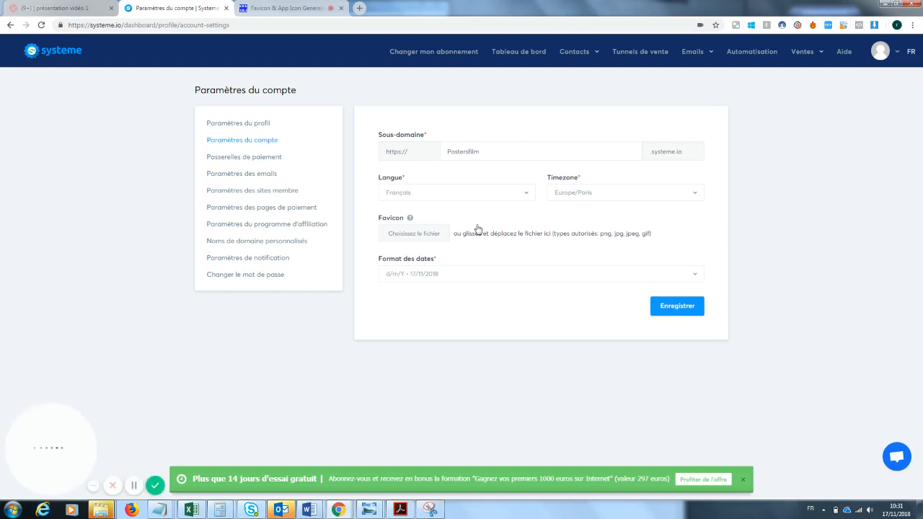
{"action": "left_click", "coordinate": [259, 166]}
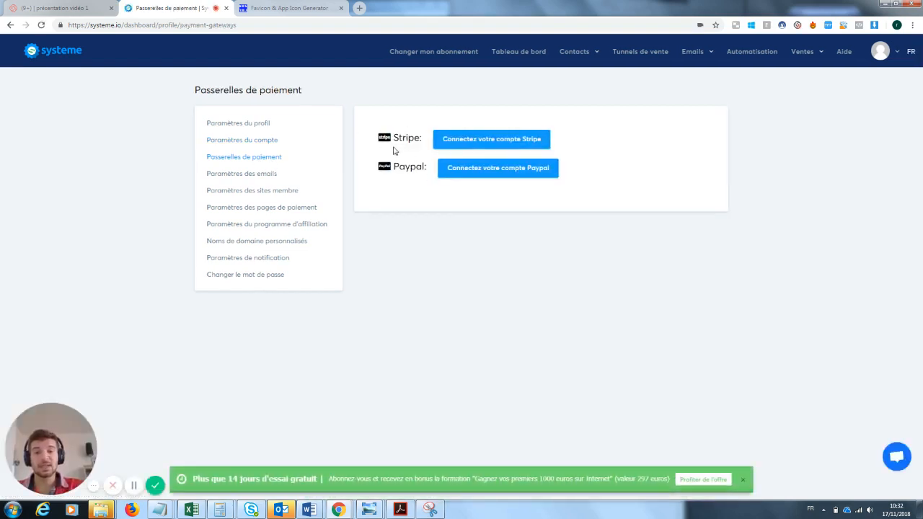
{"action": "left_click", "coordinate": [482, 141]}
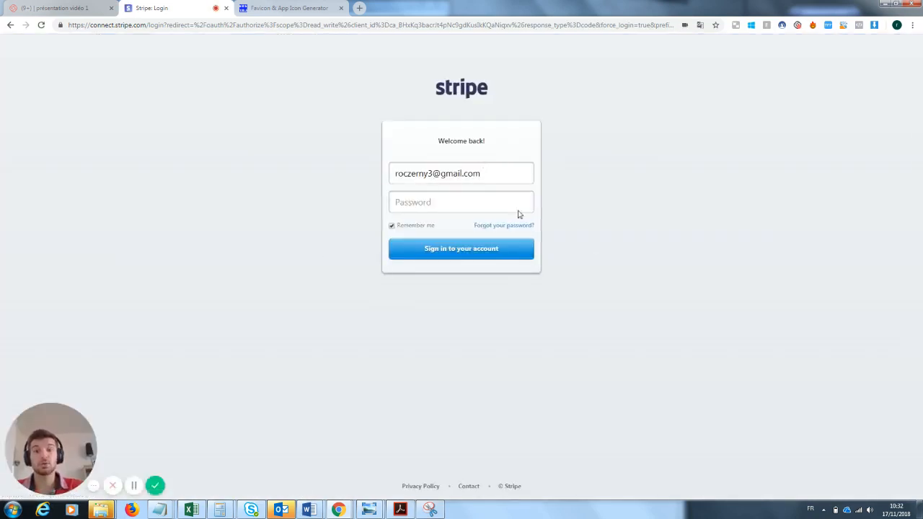
{"action": "left_click", "coordinate": [10, 24]}
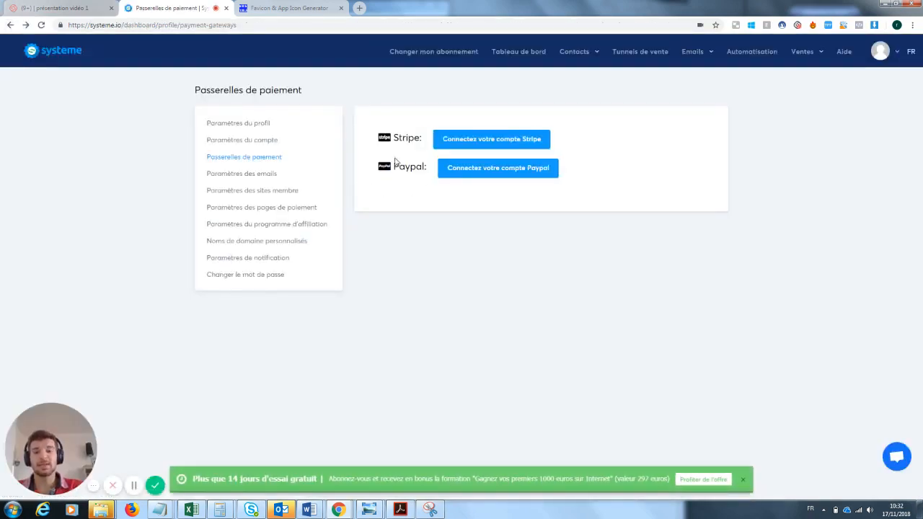
View the PayPal account connection form, dismiss the free-trial offer banner, and close the form without entering credentials.
{"action": "left_click", "coordinate": [501, 174]}
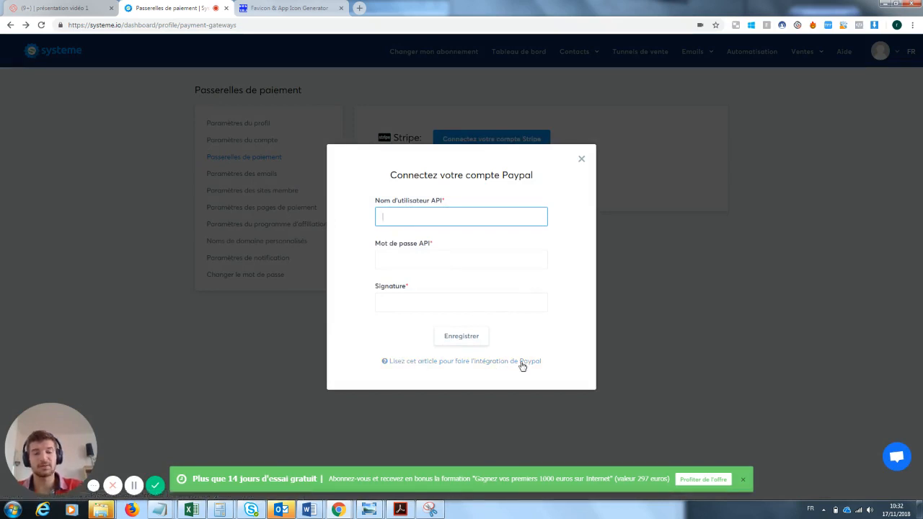
{"action": "left_click", "coordinate": [743, 482]}
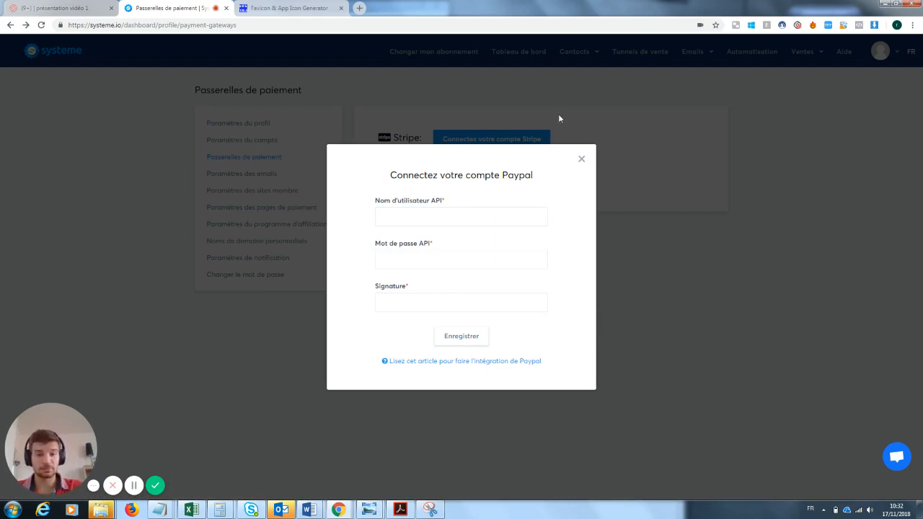
{"action": "left_click", "coordinate": [582, 159]}
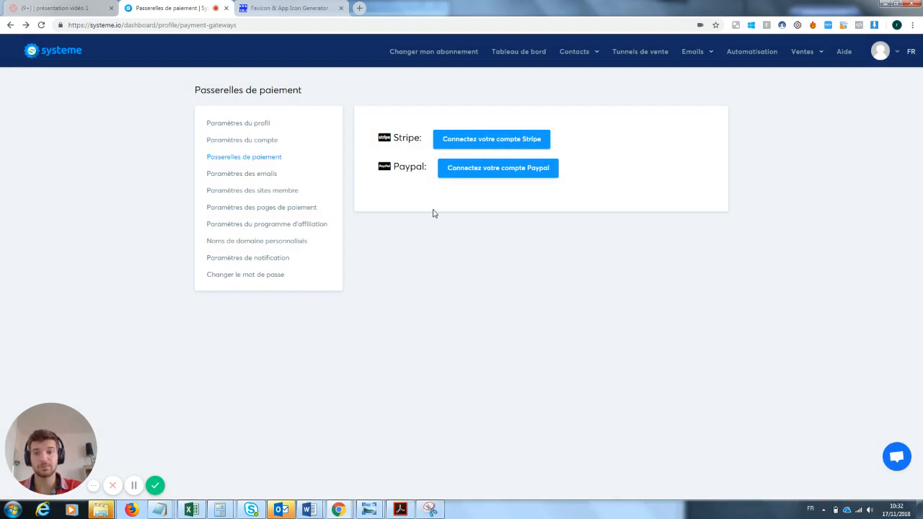
Review the email settings, including the default footer, and the general terms text in the payment page settings.
{"action": "left_click", "coordinate": [247, 178]}
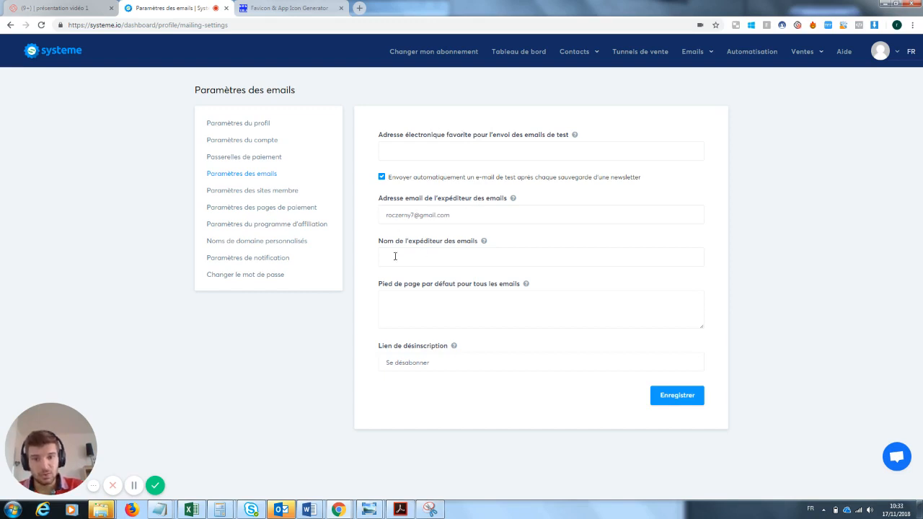
{"action": "left_click", "coordinate": [430, 307]}
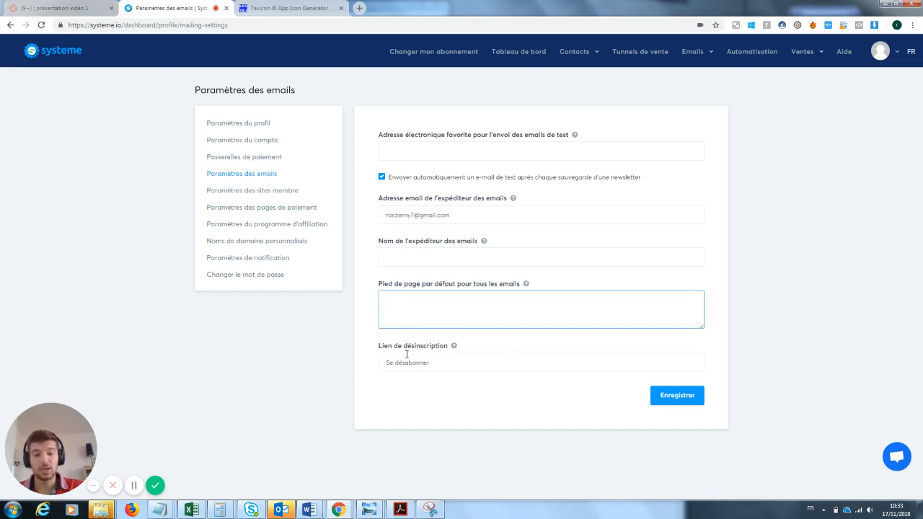
{"action": "left_click", "coordinate": [267, 214]}
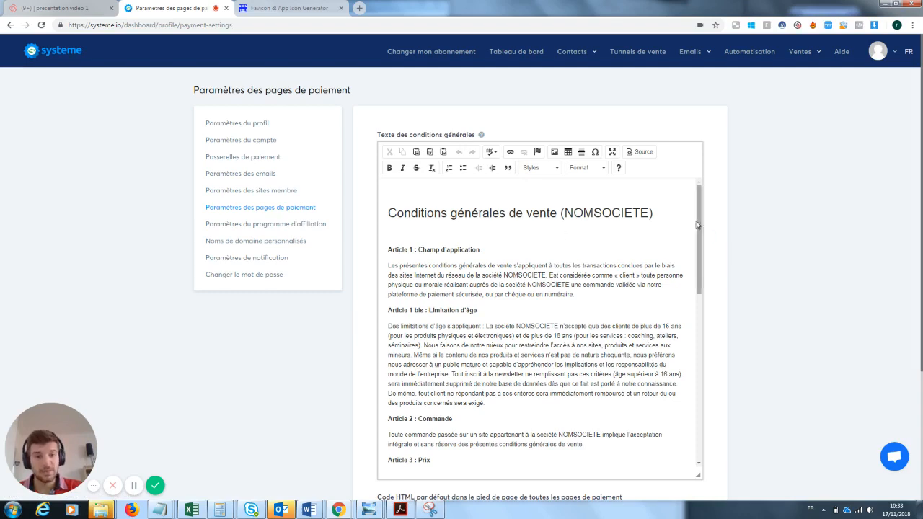
{"action": "left_click_drag", "start_coordinate": [698, 224], "coordinate": [622, 200]}
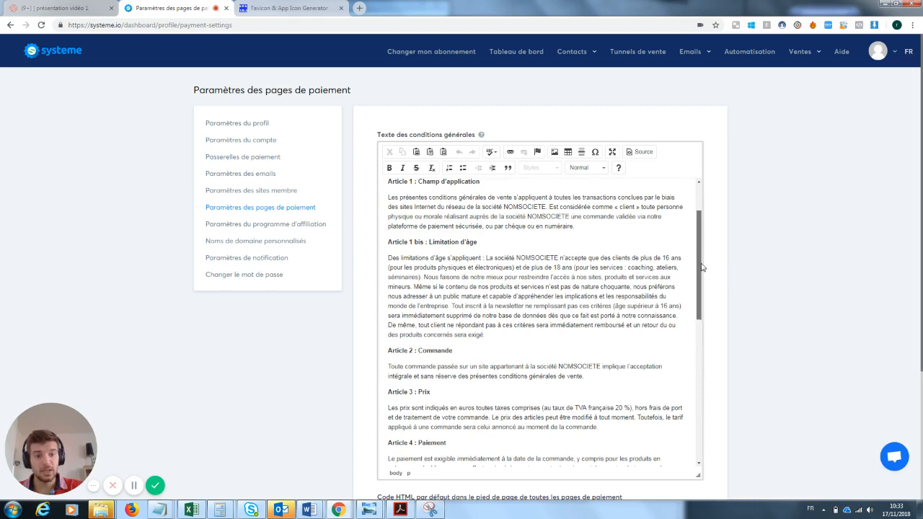
{"action": "left_click_drag", "start_coordinate": [700, 269], "coordinate": [710, 216]}
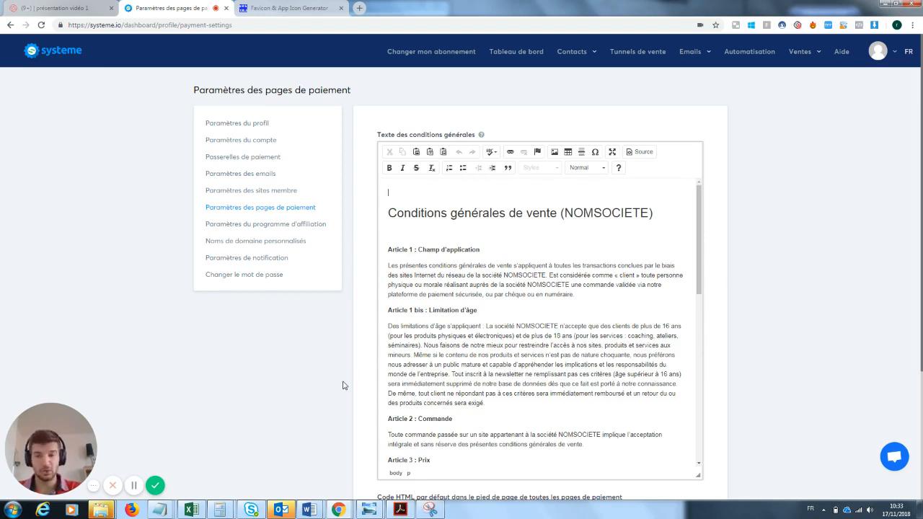
View the custom domain names list and bring up the account's settings options.
{"action": "left_click", "coordinate": [298, 243]}
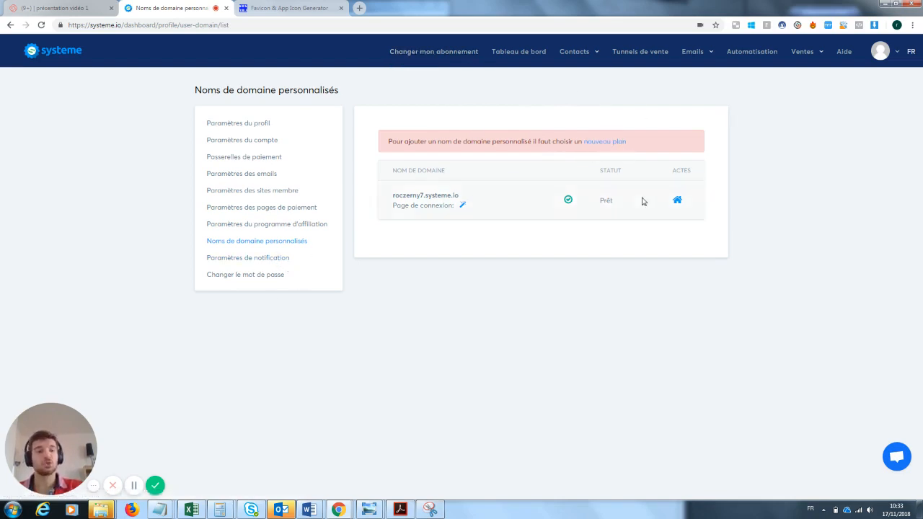
{"action": "left_click", "coordinate": [897, 61]}
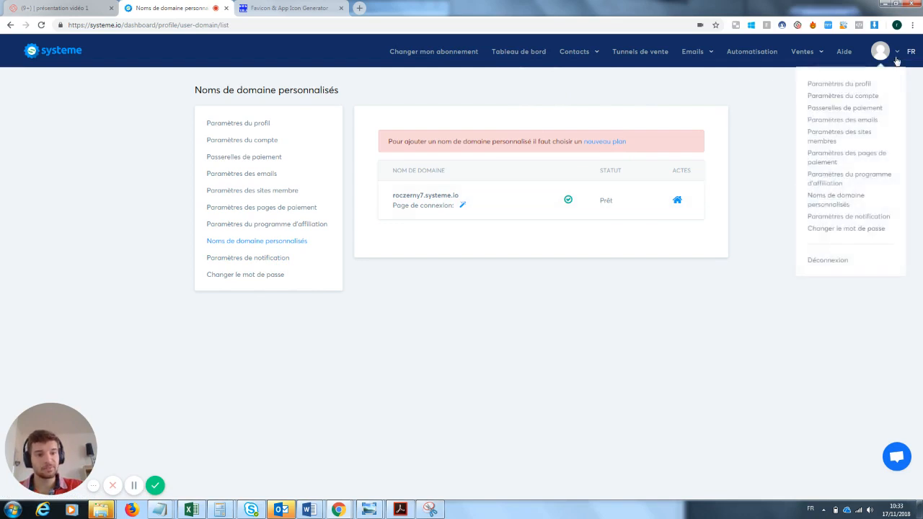